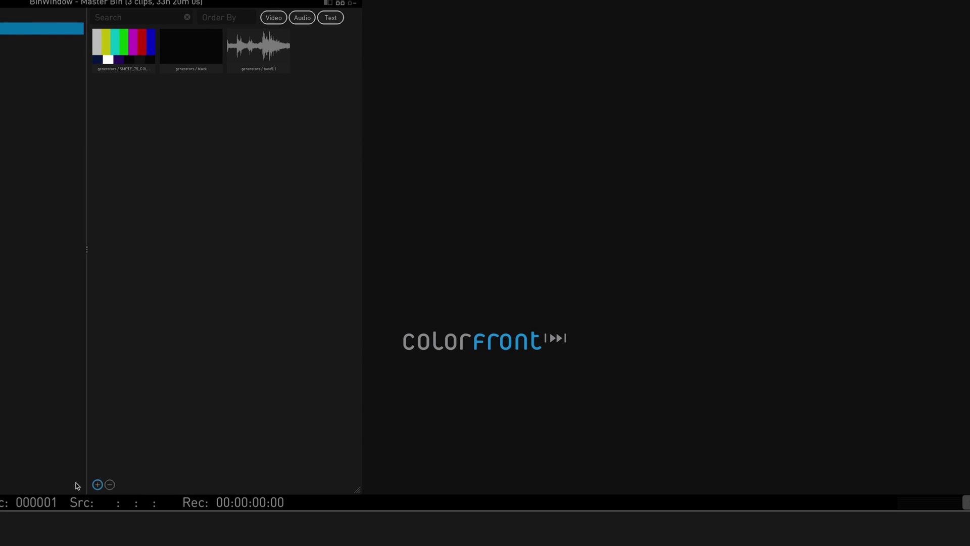
Step: Import the Rec2020 PQ .mov from ProRes_Source into the Master Bin and load it into the viewer
click(97, 485)
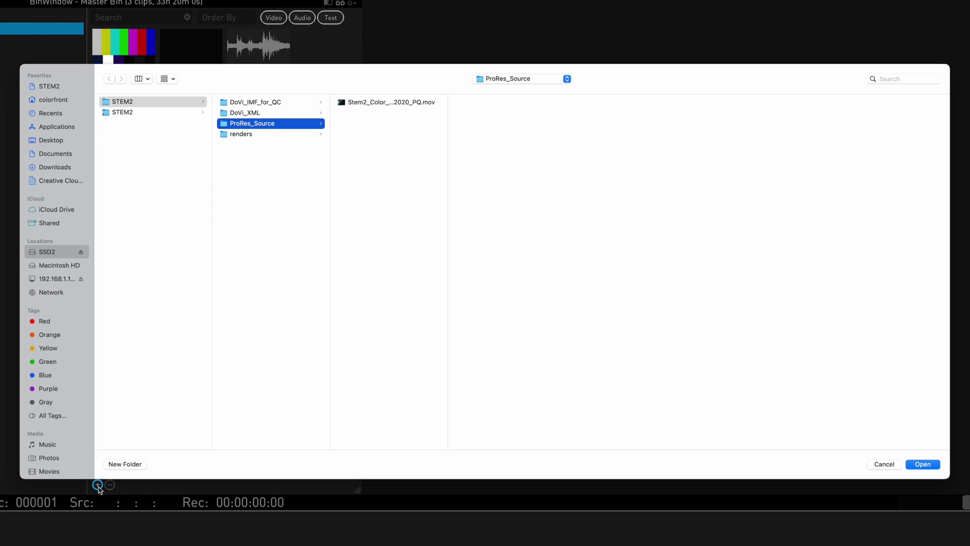
click(380, 103)
double_click(380, 102)
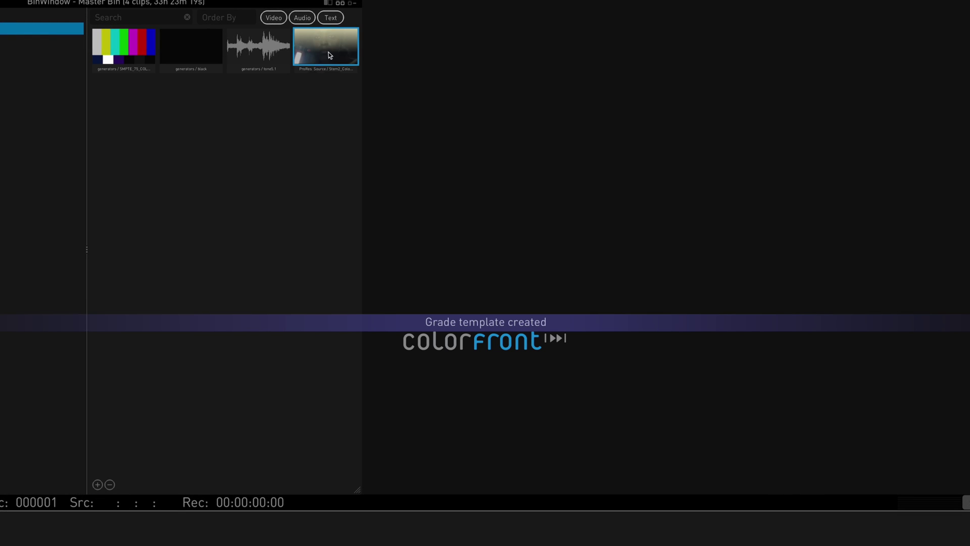
key(v)
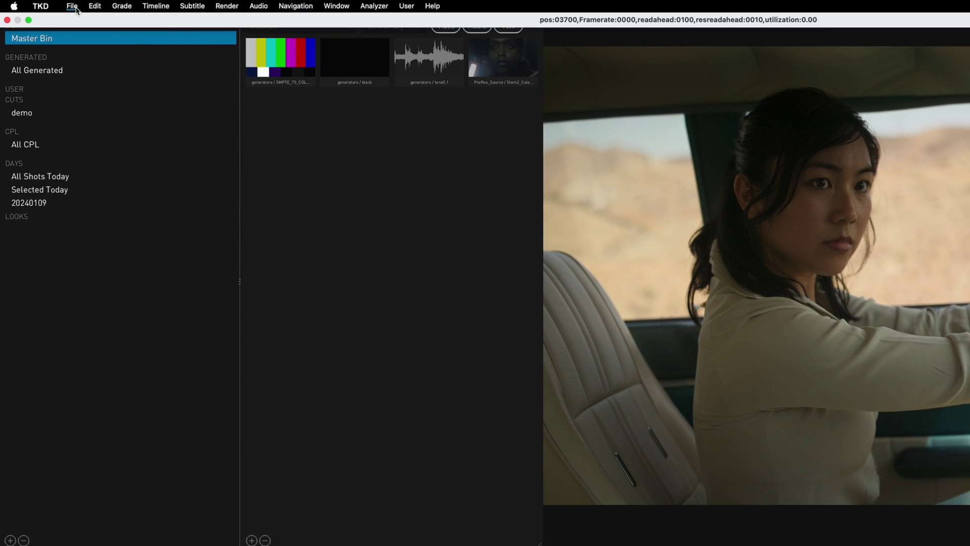
Step: Apply STEM2_DoVi.xml as Dolby Vision master metadata to the events on the active track
click(72, 6)
mouse_move(152, 442)
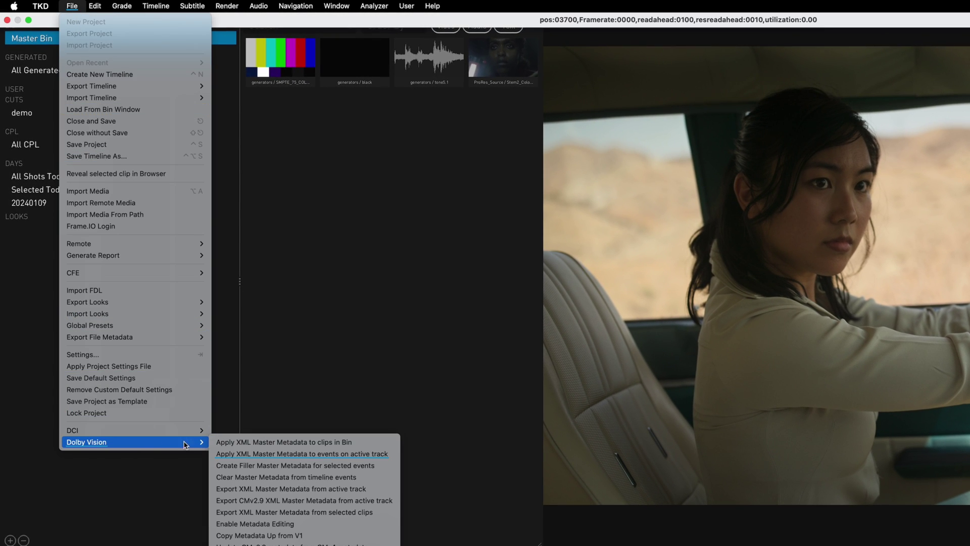
click(246, 454)
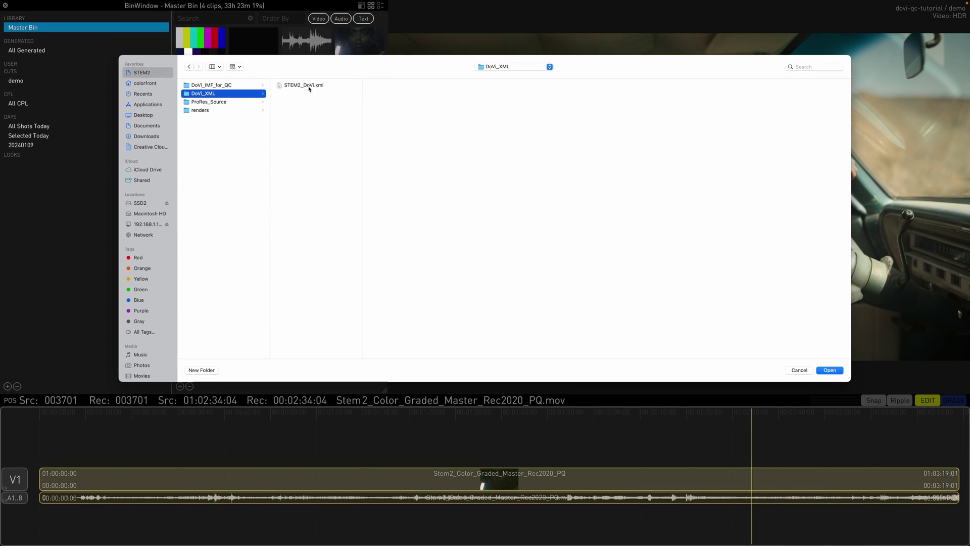
double_click(309, 85)
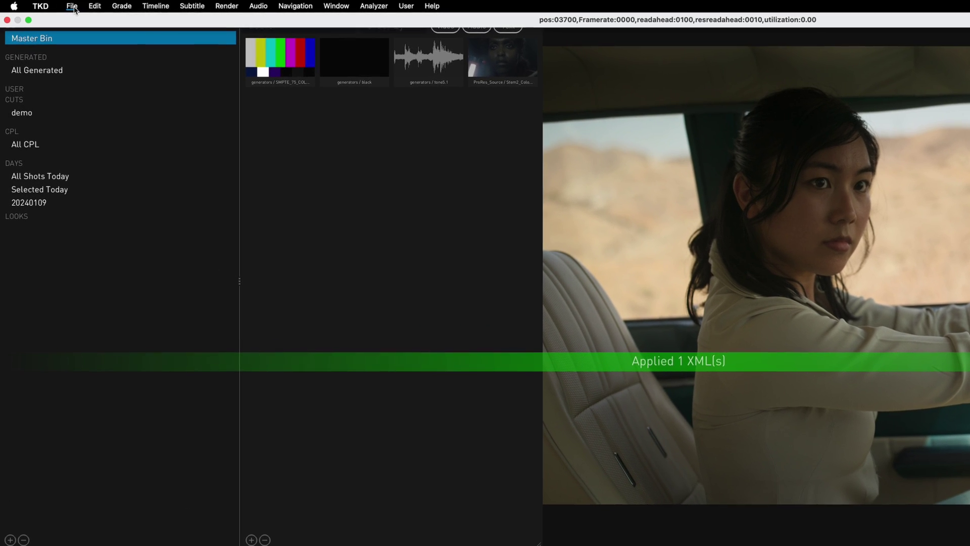
click(51, 5)
mouse_move(172, 442)
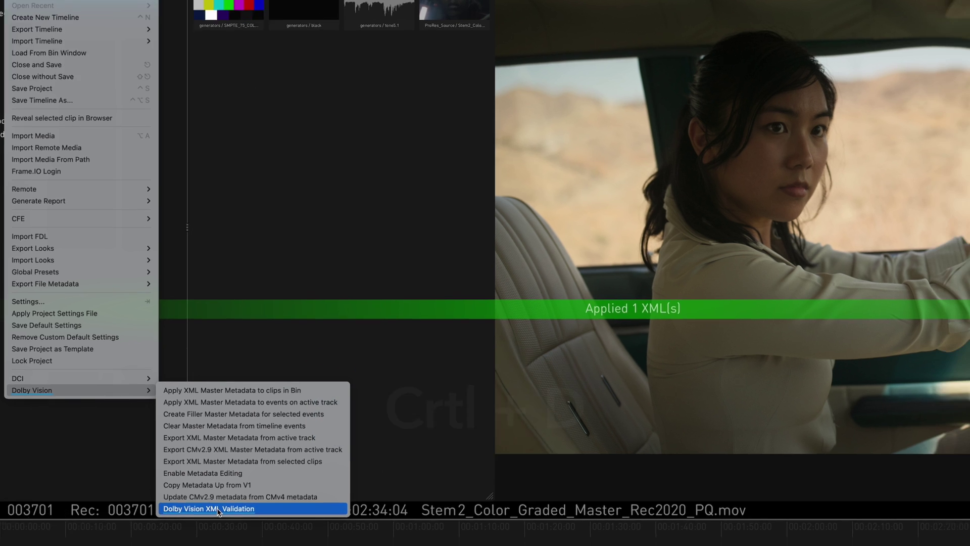
Step: Run Dolby Vision XML Validation with the Dolby Vision test plan, generating the missing PQ stats
click(270, 517)
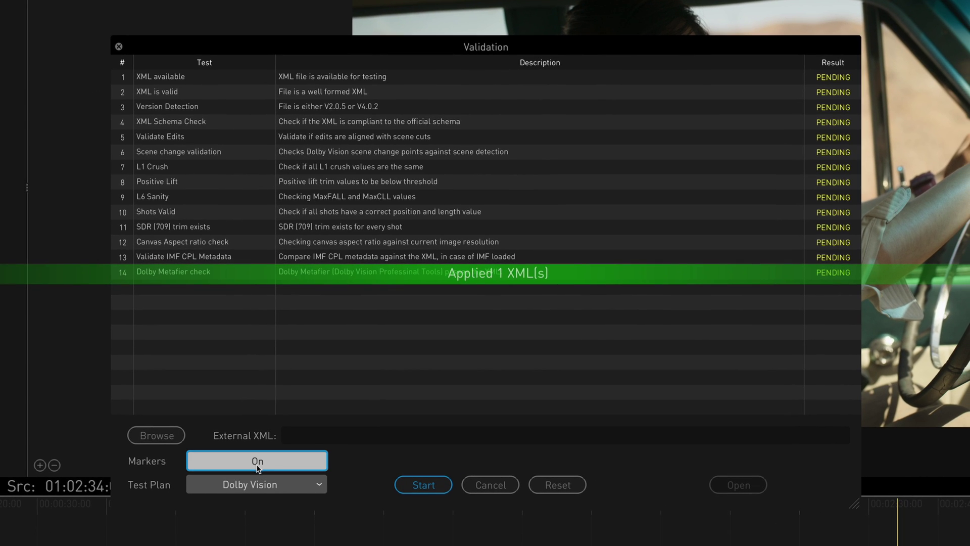
click(238, 490)
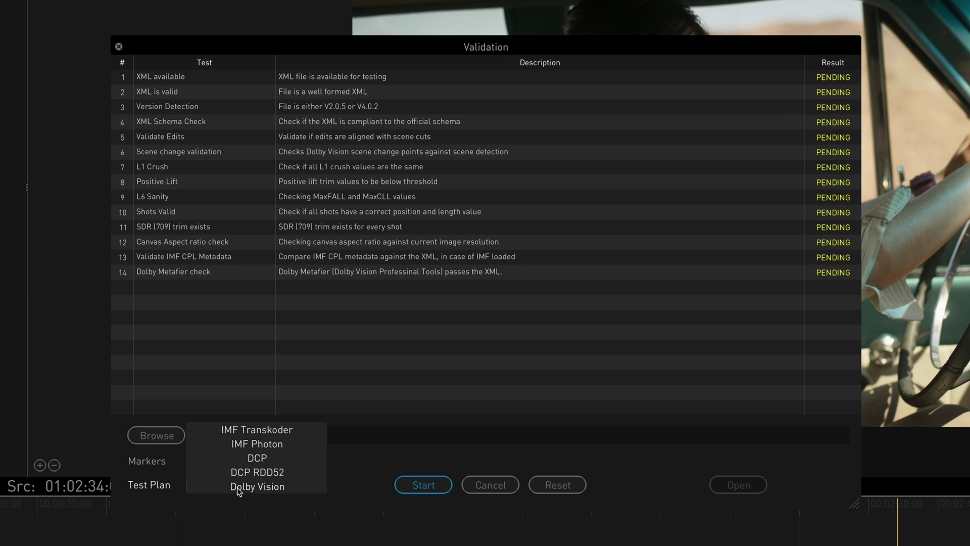
click(238, 486)
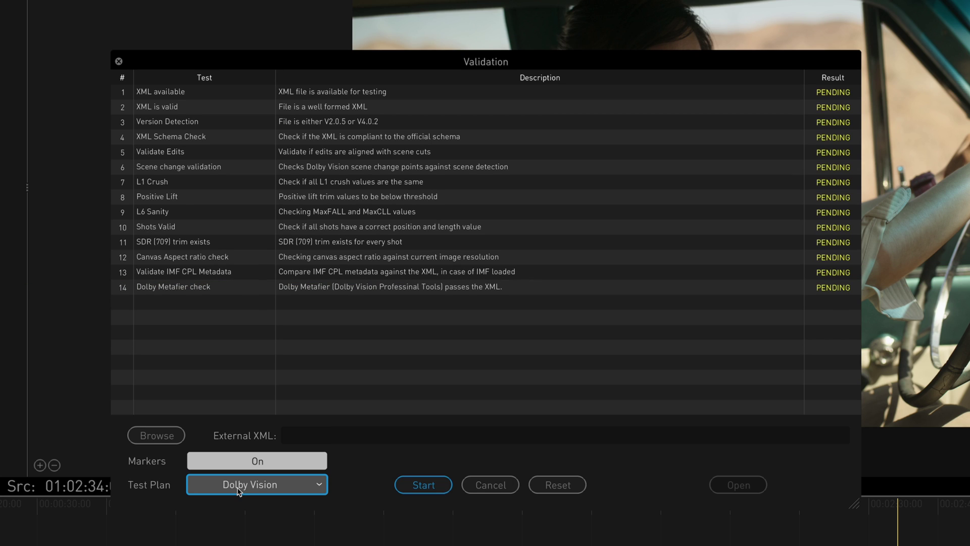
click(424, 486)
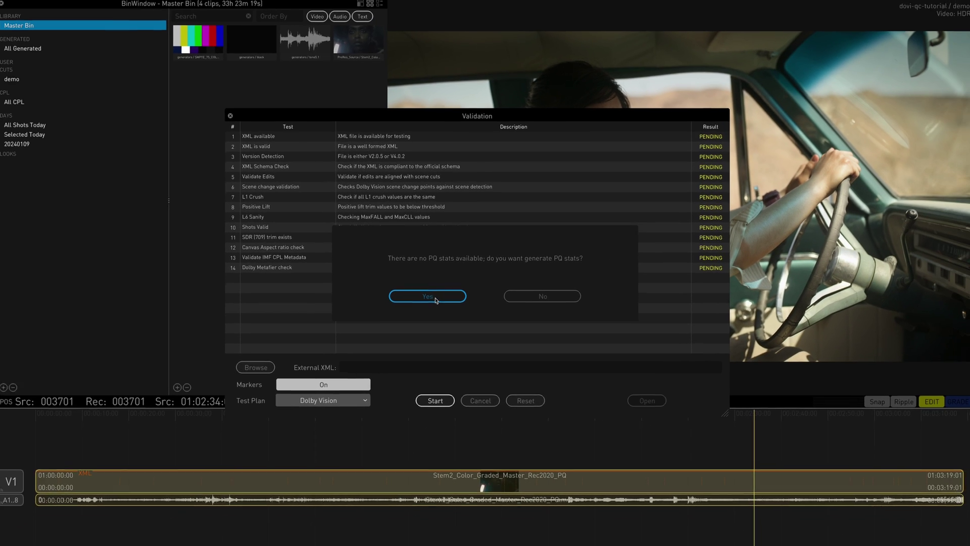
click(422, 331)
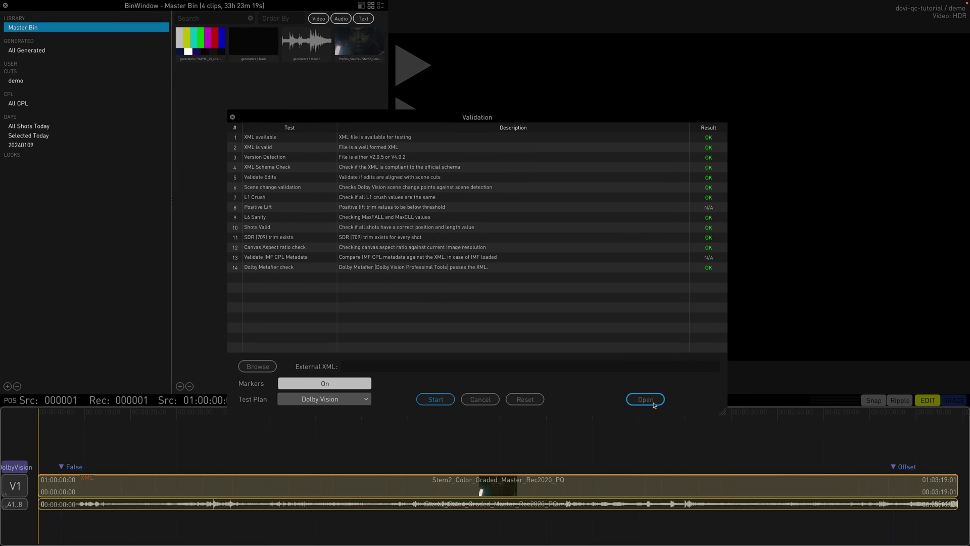
Step: Open the validation report in BBEdit and select the Validate Edits lines showing the 92.59% cut match
click(653, 404)
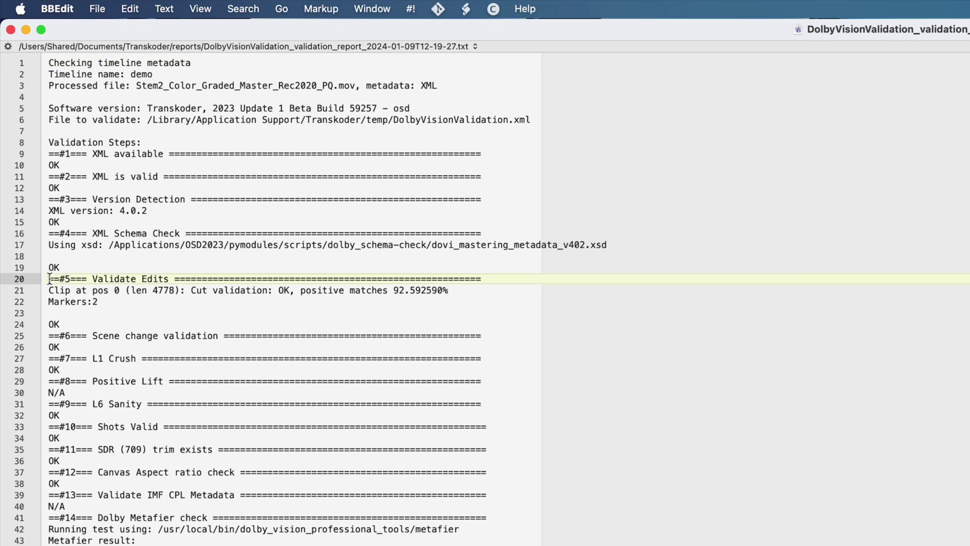
drag(49, 278, 156, 314)
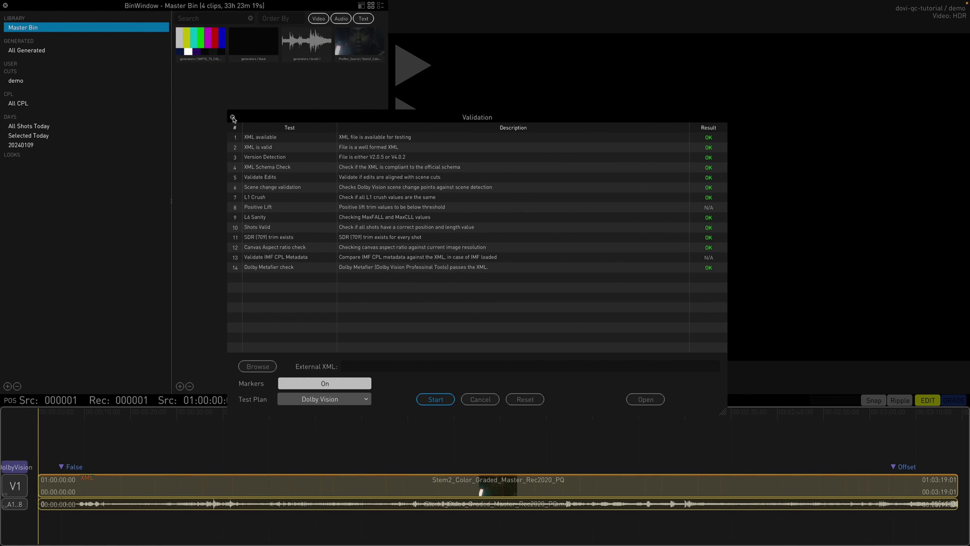
Step: Close the validation results and move the playhead to 01:01:25:08
click(233, 118)
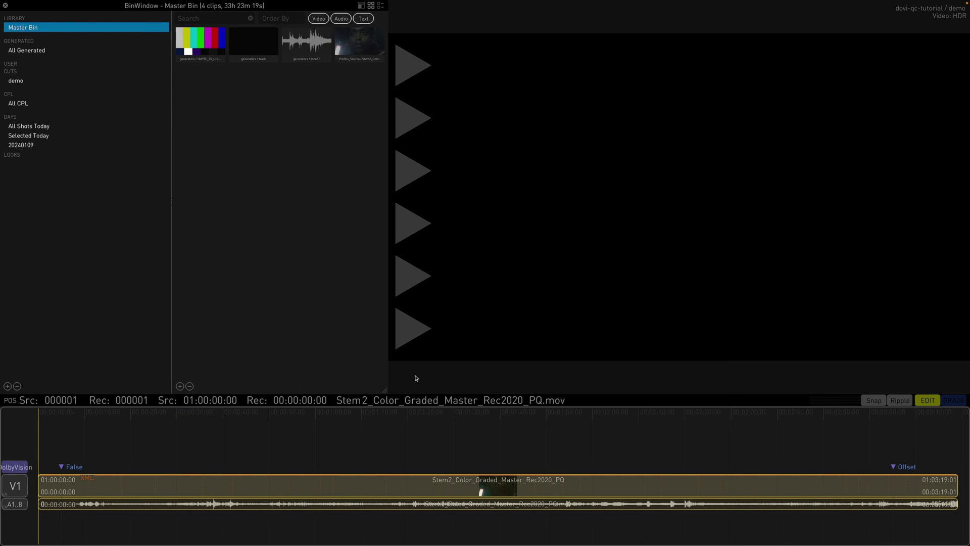
click(433, 418)
key(Return)
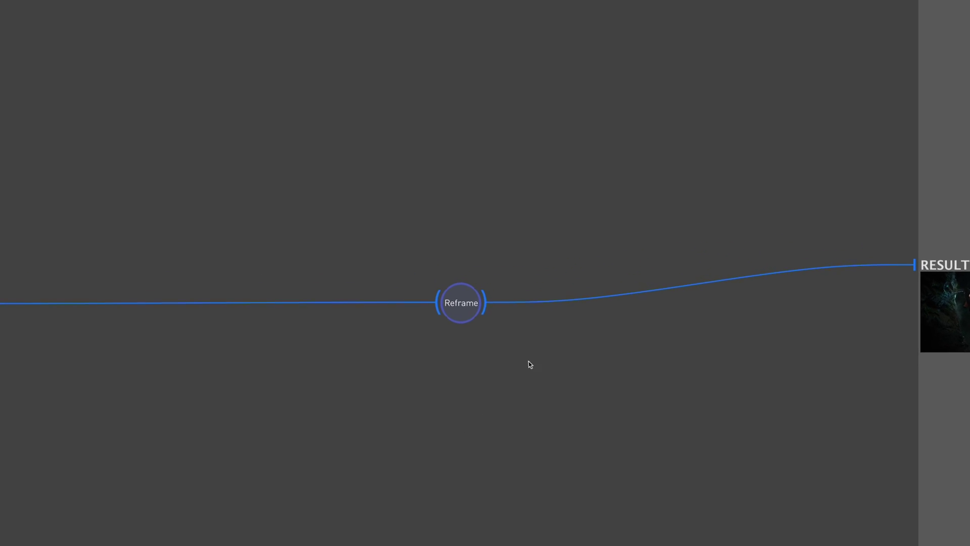
Step: Insert a Colorspace CMU node on the link between Reframe and RESULT
right_click(575, 308)
click(599, 268)
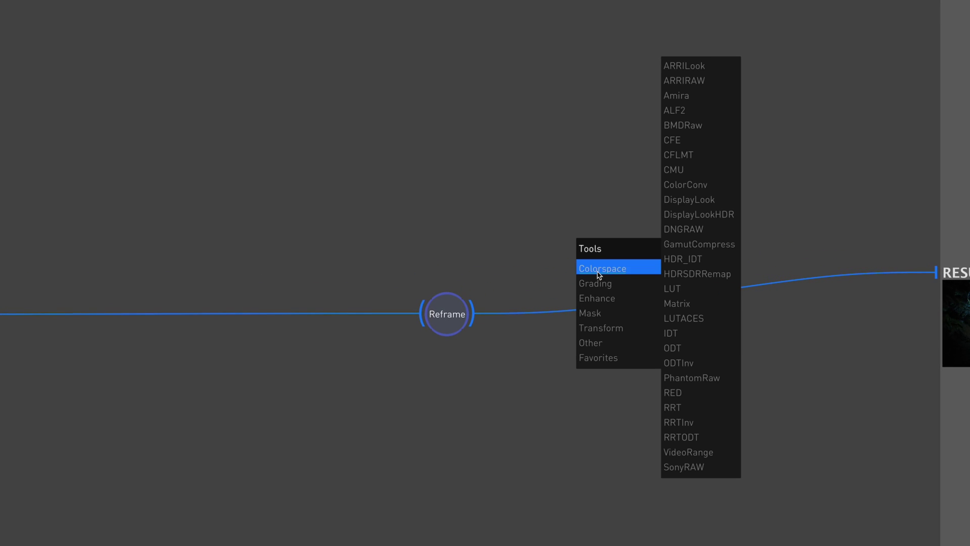
click(674, 170)
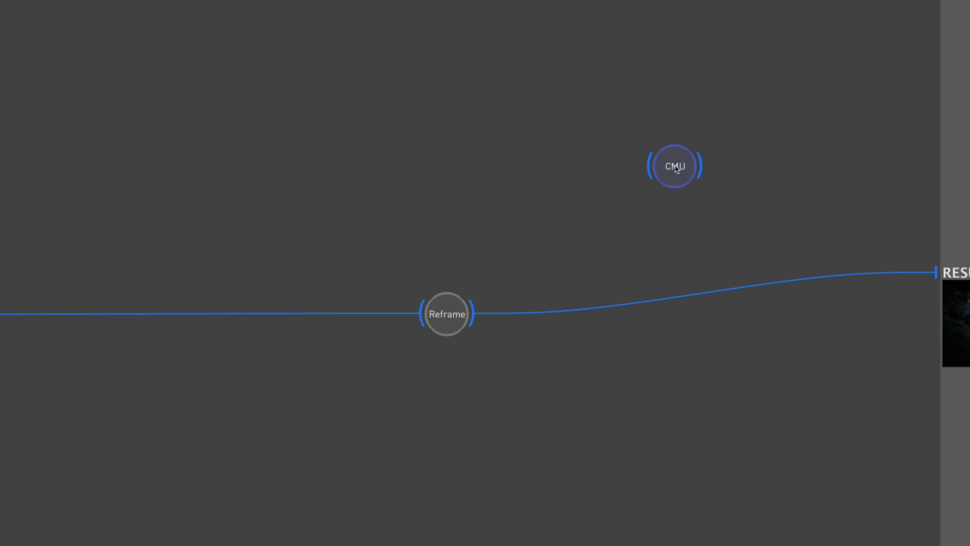
drag(674, 175, 623, 313)
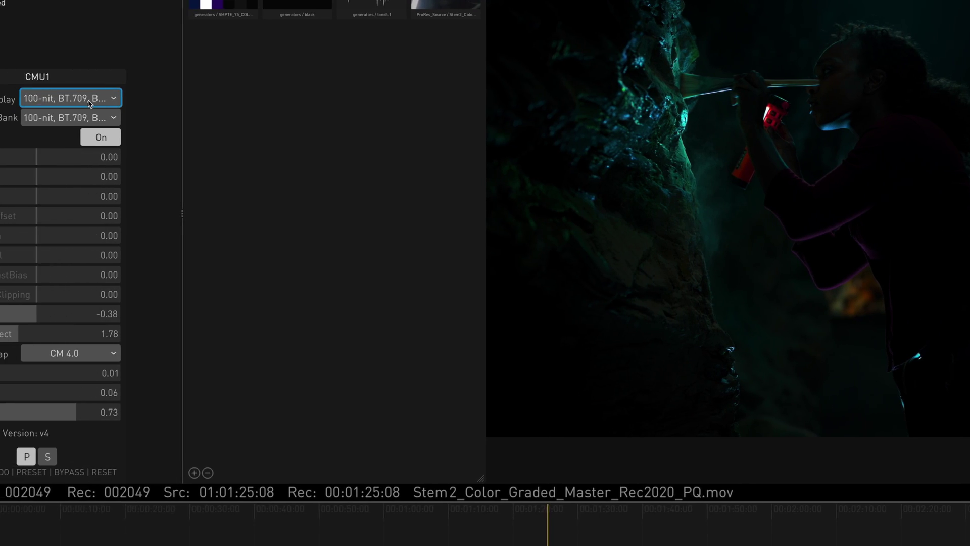
click(146, 101)
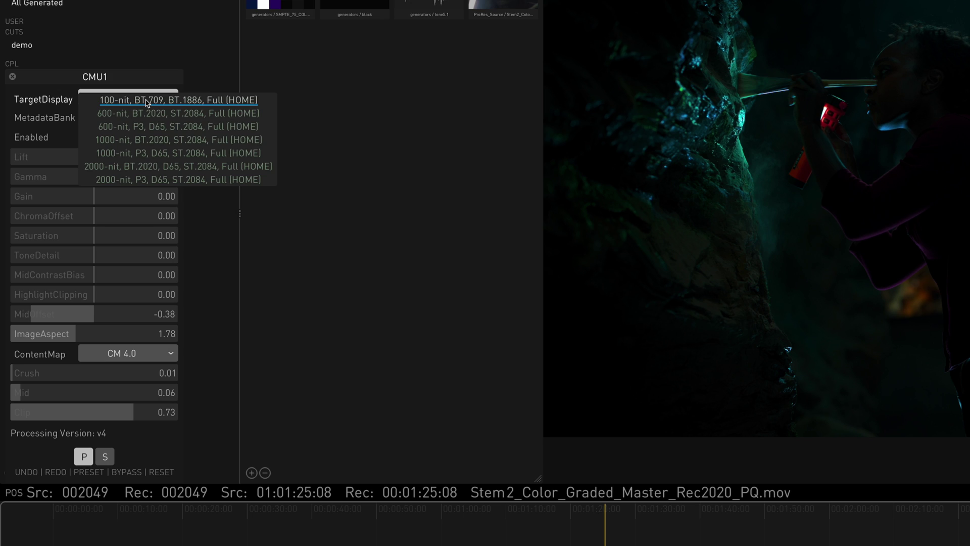
Step: Set the CMU1 target display to 100-nit BT.709, BT.1886, Full and show the player full-width
click(146, 101)
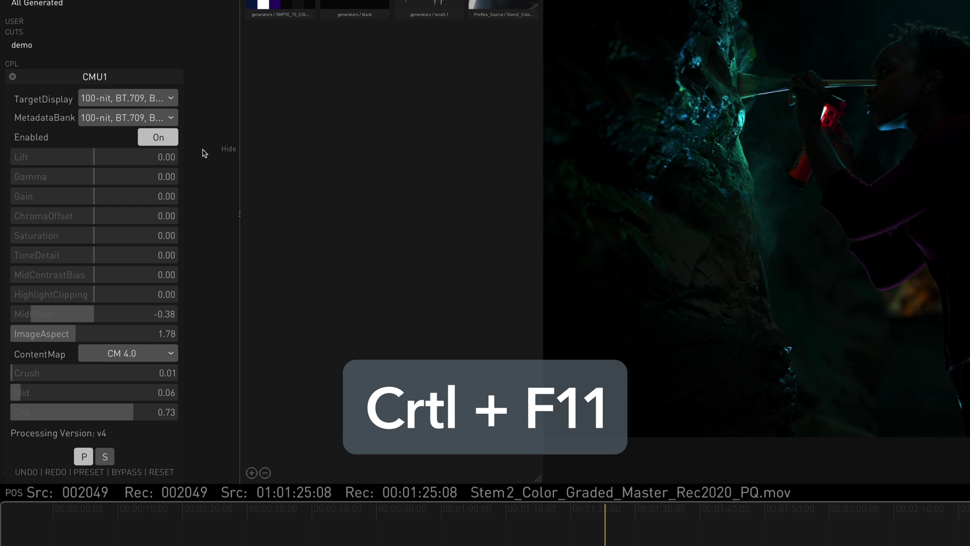
key(ctrl+F11)
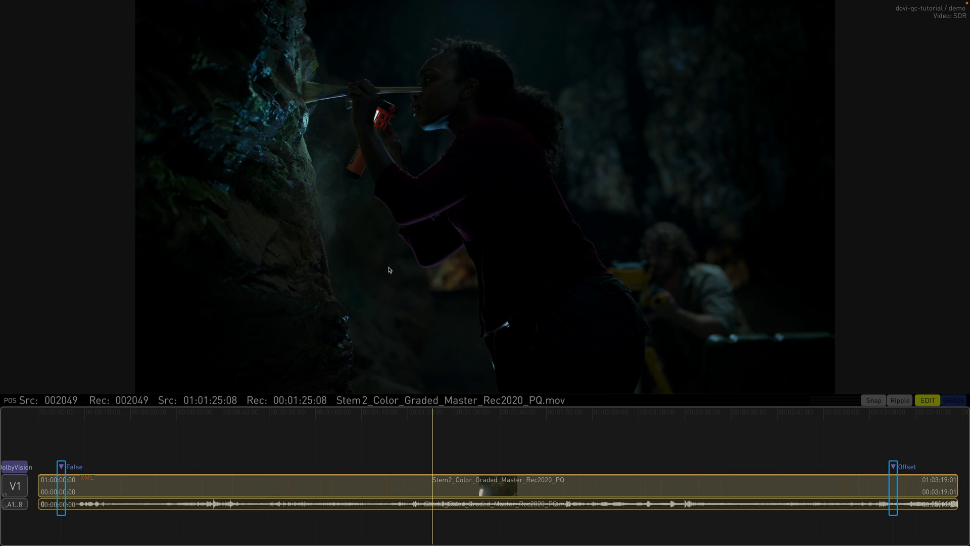
Step: Jump to the Offset marker at 01:03:05 and step one frame forward and one back
key(shift+Down)
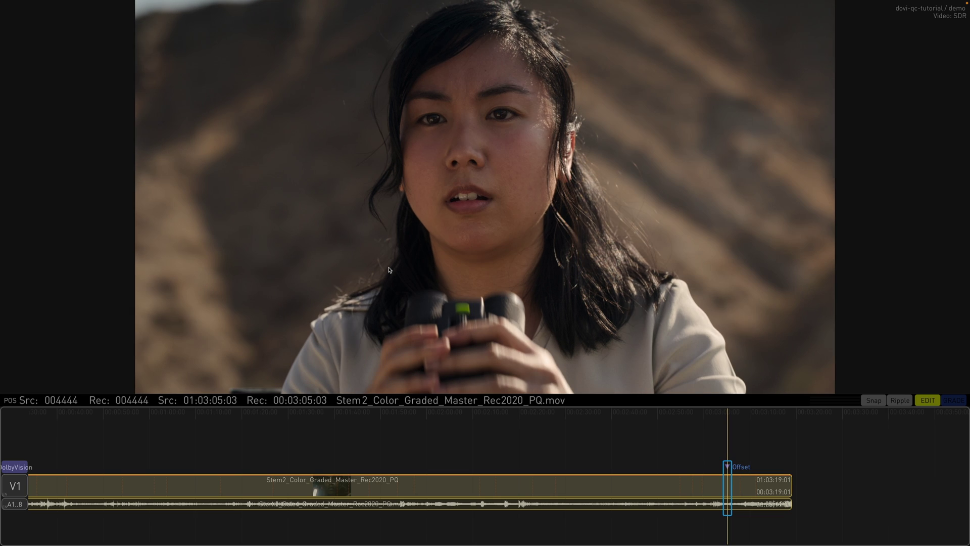
key(Right)
key(Left)
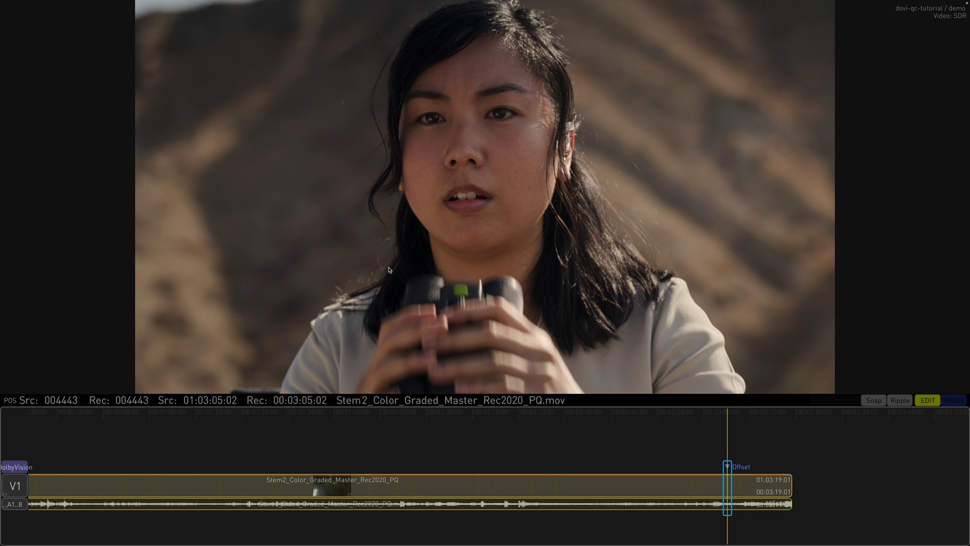
Step: Compare the Dolby Vision trim metadata of frames 4442 and 4443 in Media Metadata, then close it
key(shift+u)
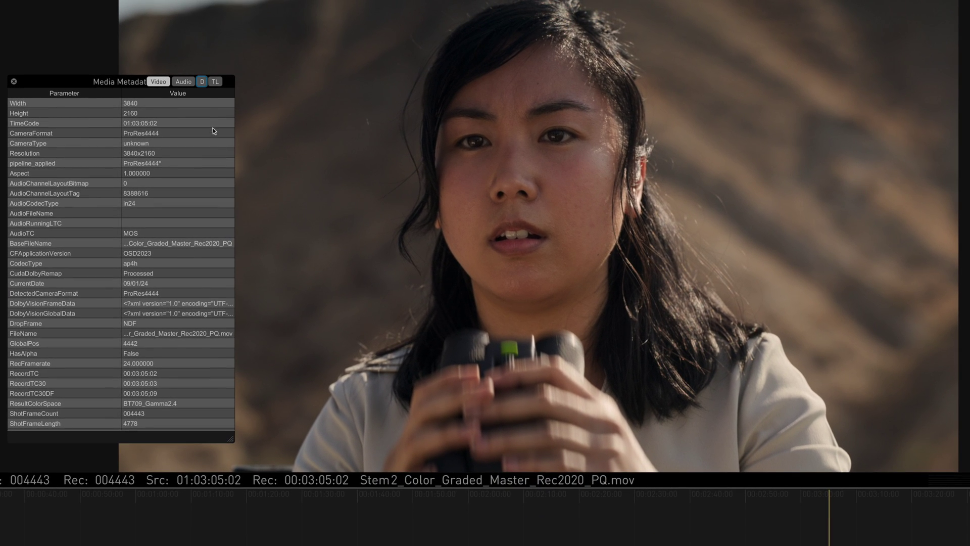
click(202, 82)
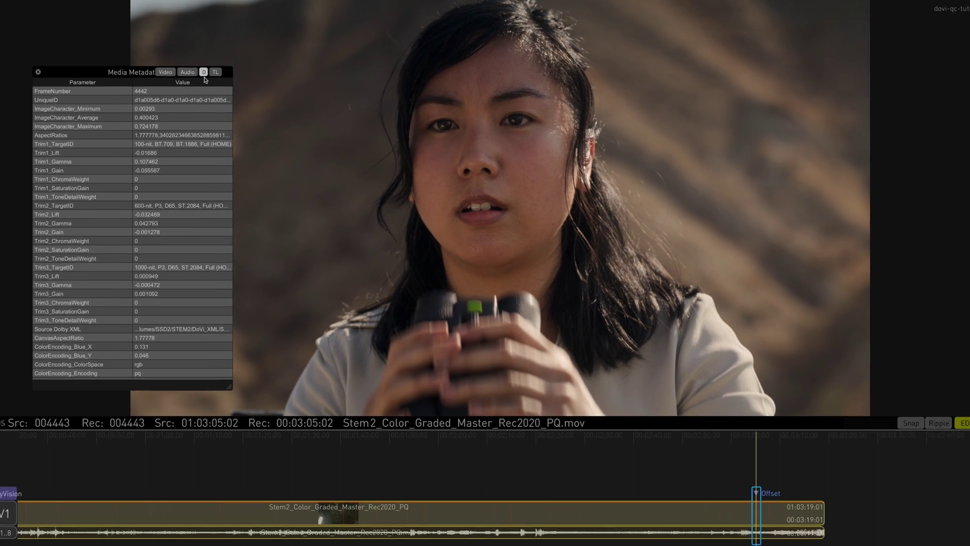
key(Right)
key(Left)
key(Right)
key(Left)
key(Right)
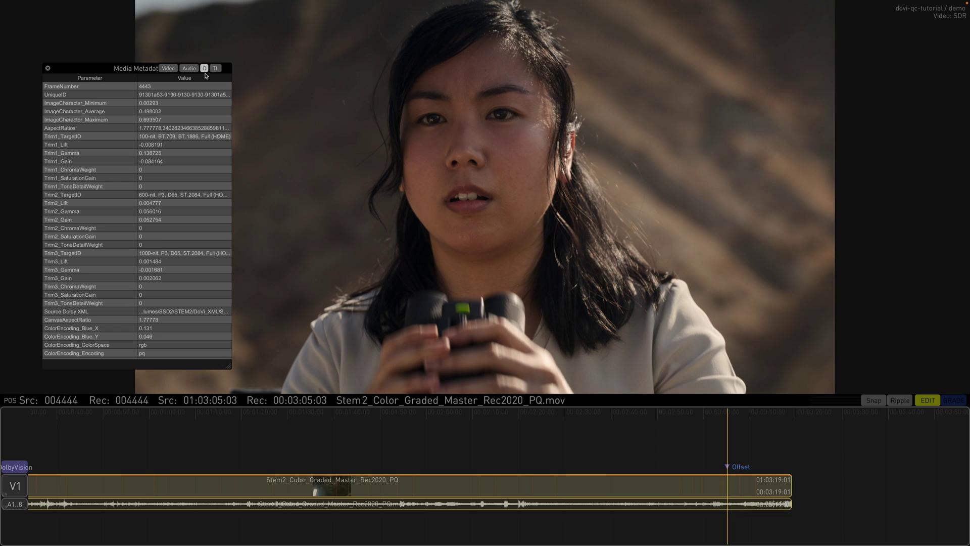
click(48, 68)
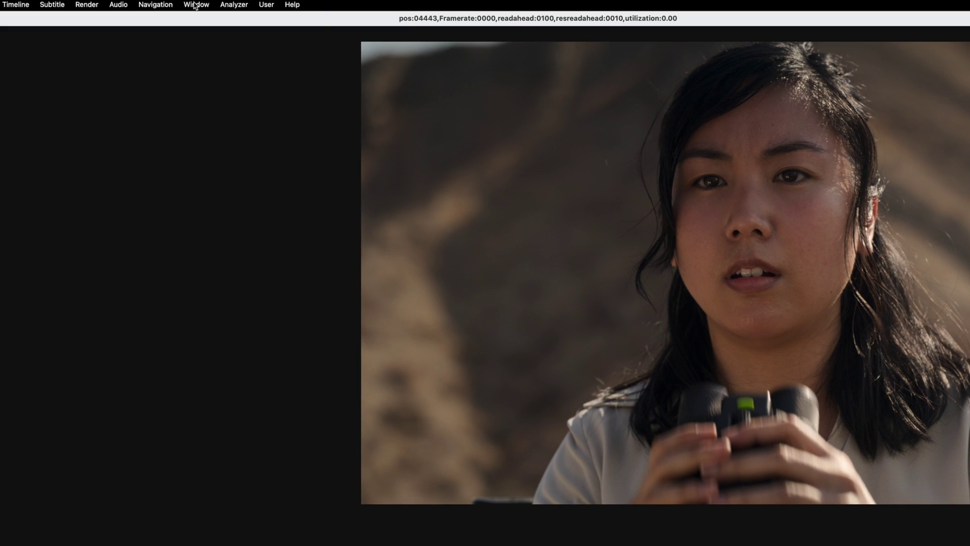
click(196, 4)
mouse_move(240, 185)
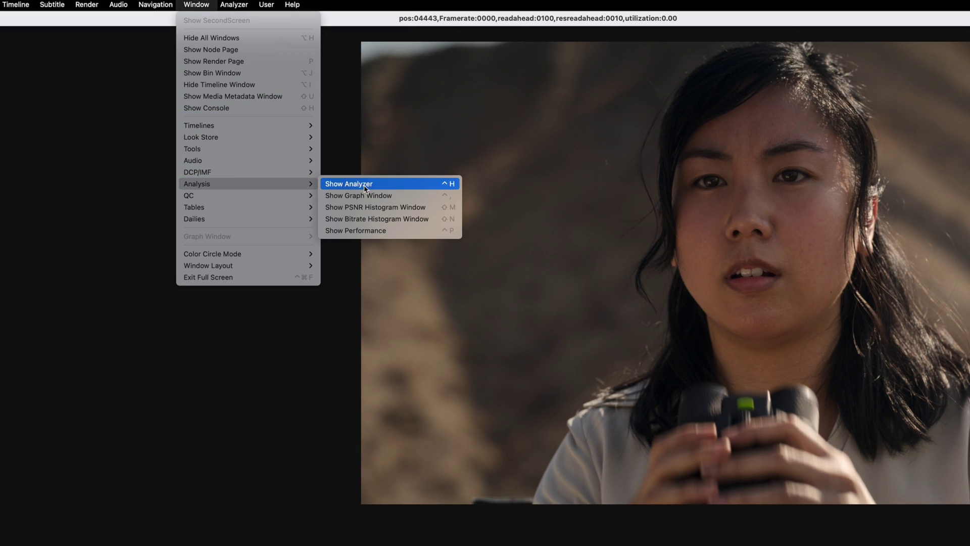
click(364, 197)
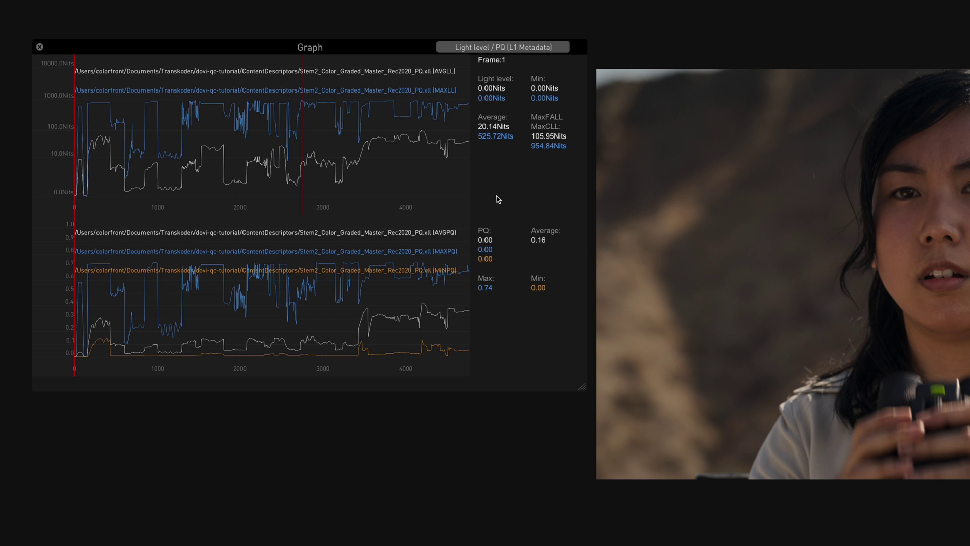
click(513, 47)
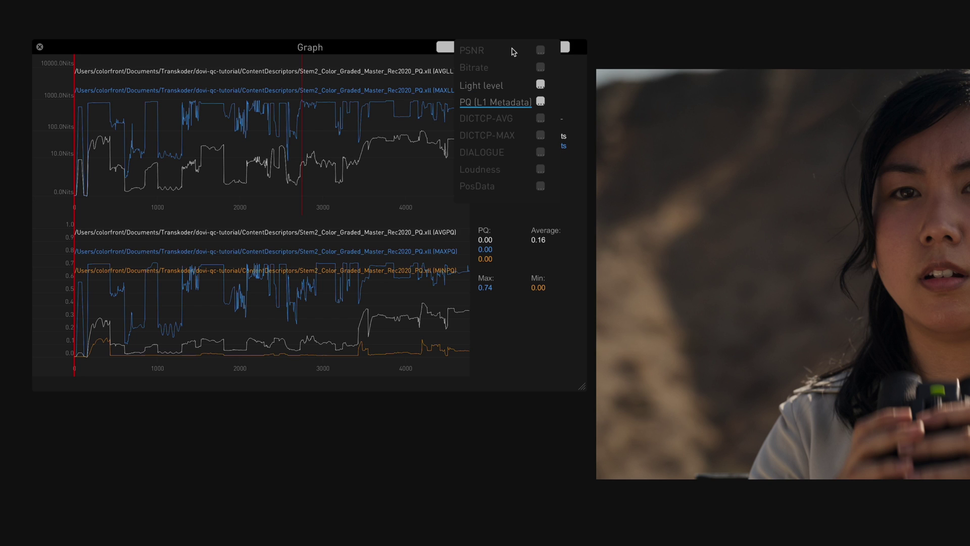
click(513, 50)
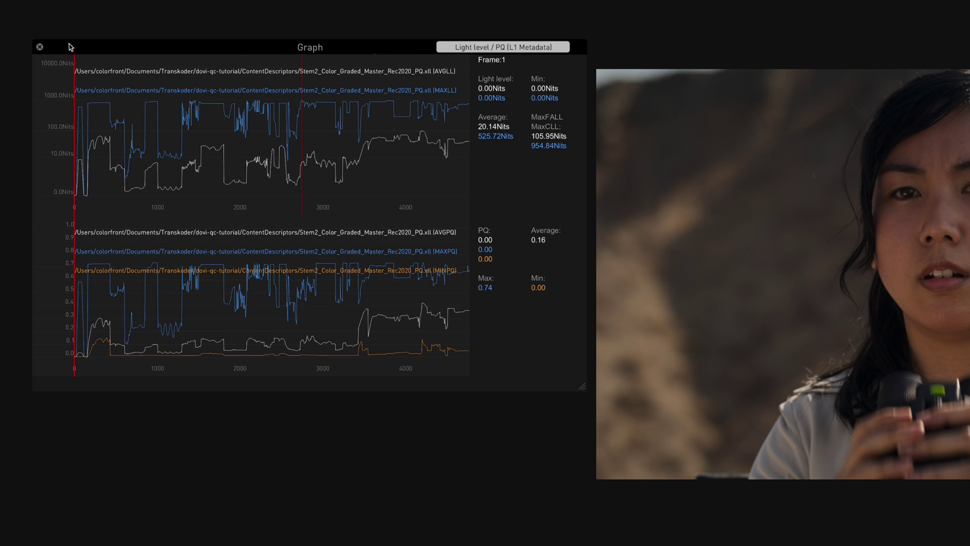
click(39, 47)
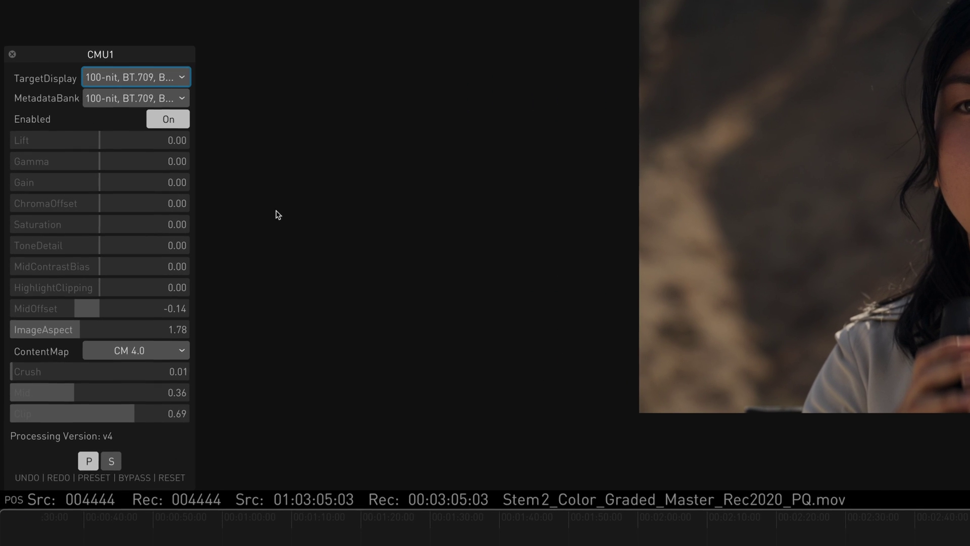
Step: Check the CMU1 TargetDisplay dropdown choices
click(102, 116)
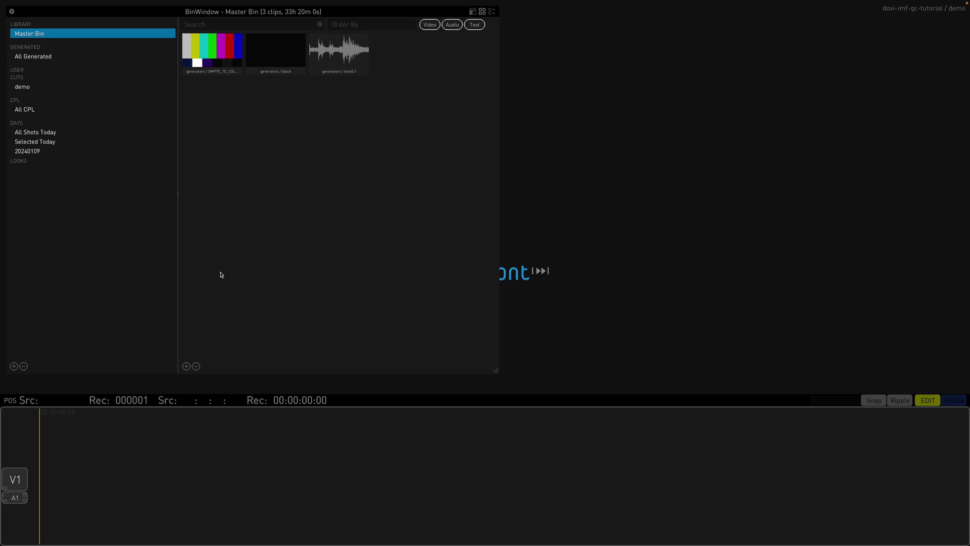
Step: Import the Stem2 IMF package CPL, move to 00:03:04:07, and bring up the validation tests
click(111, 4)
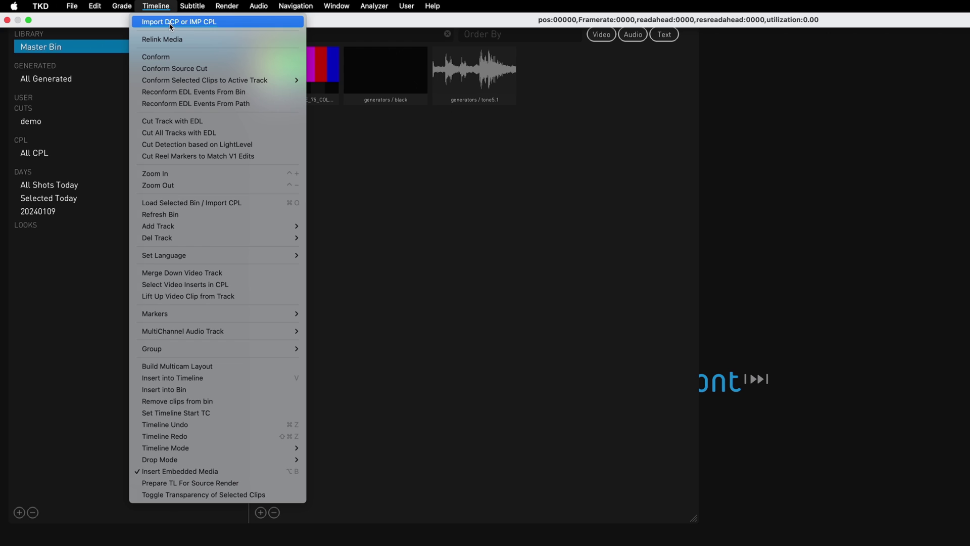
click(170, 23)
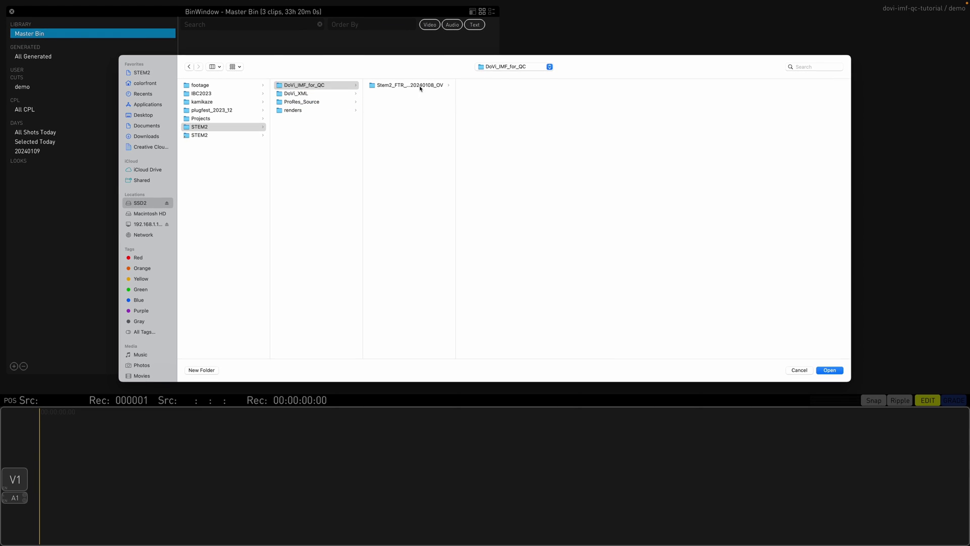
click(419, 88)
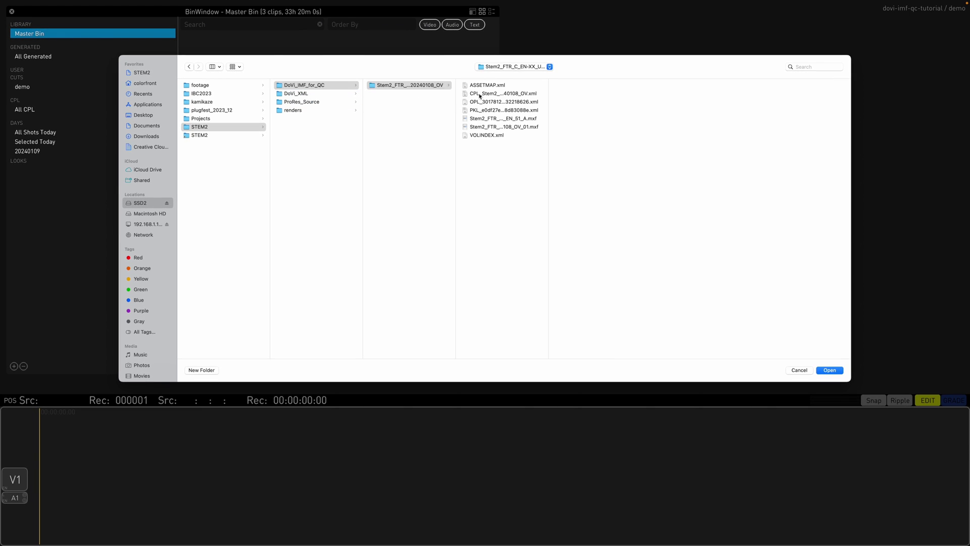
double_click(461, 93)
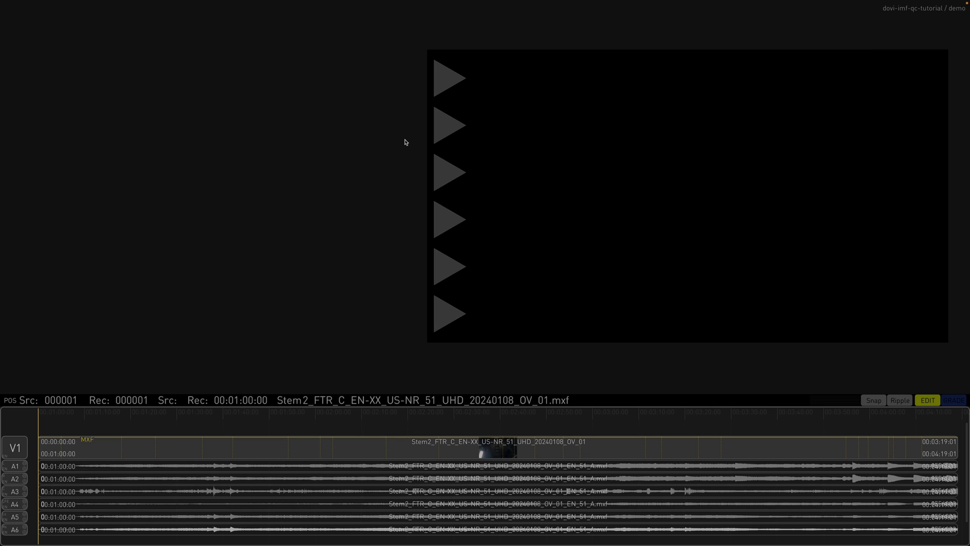
click(612, 412)
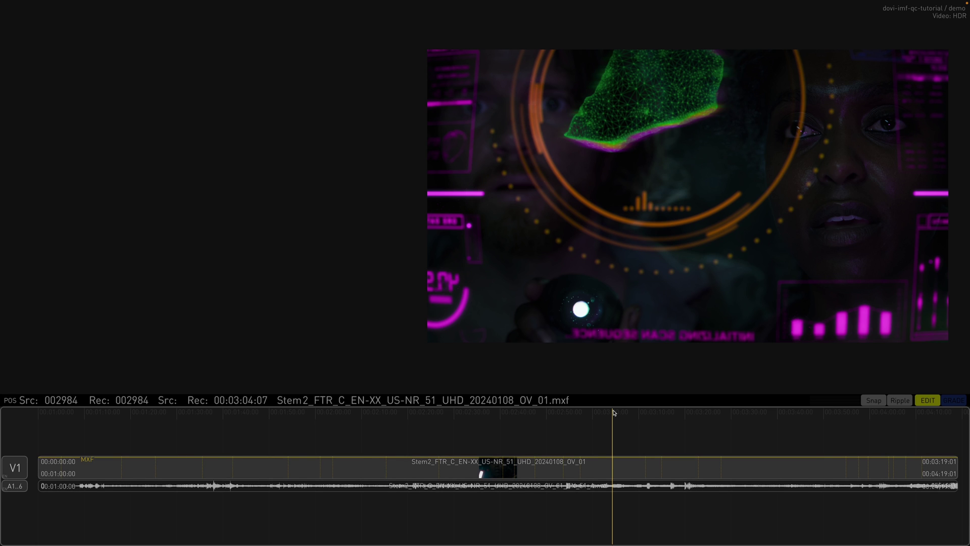
key(ctrl+d)
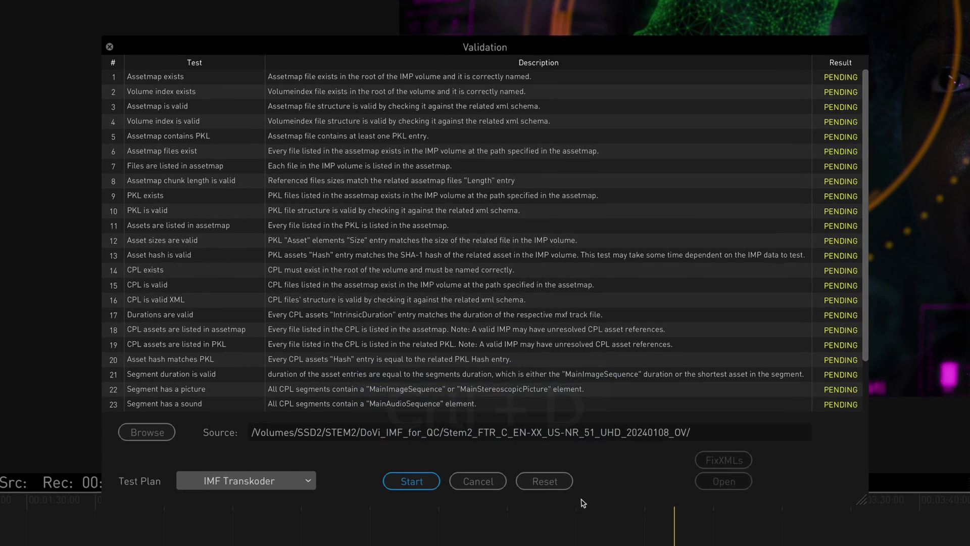
Step: Run the Dolby Vision test plan on the IMF package, generating the missing PQ stats when prompted
click(248, 482)
click(247, 498)
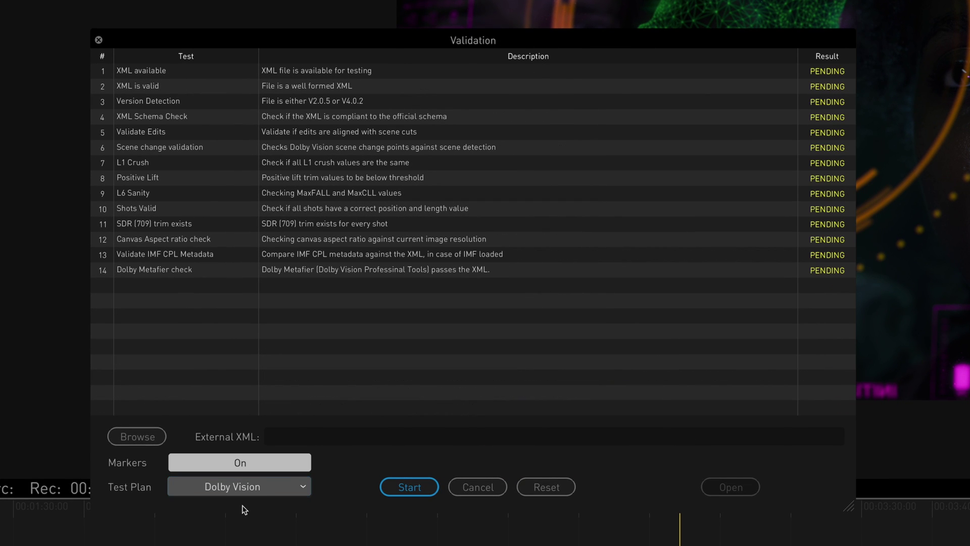
click(411, 488)
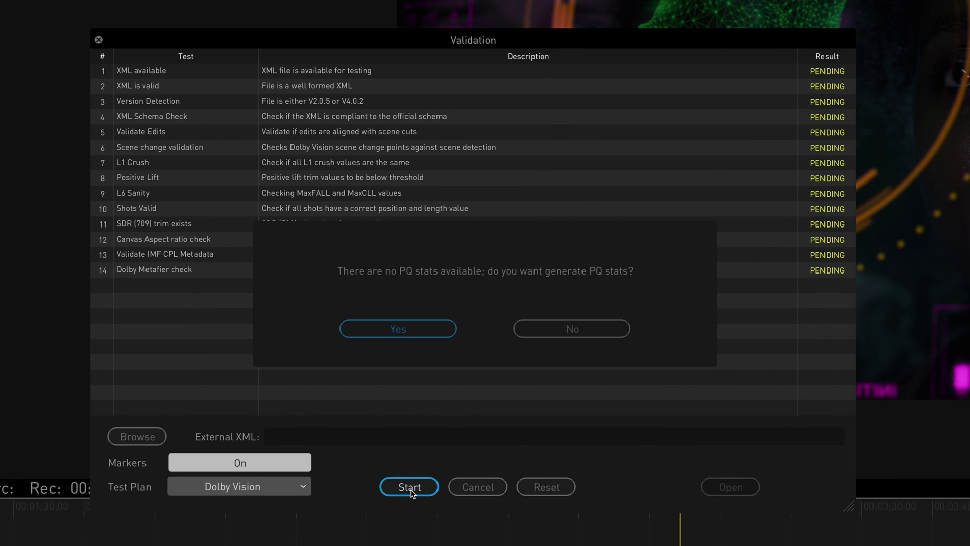
click(398, 329)
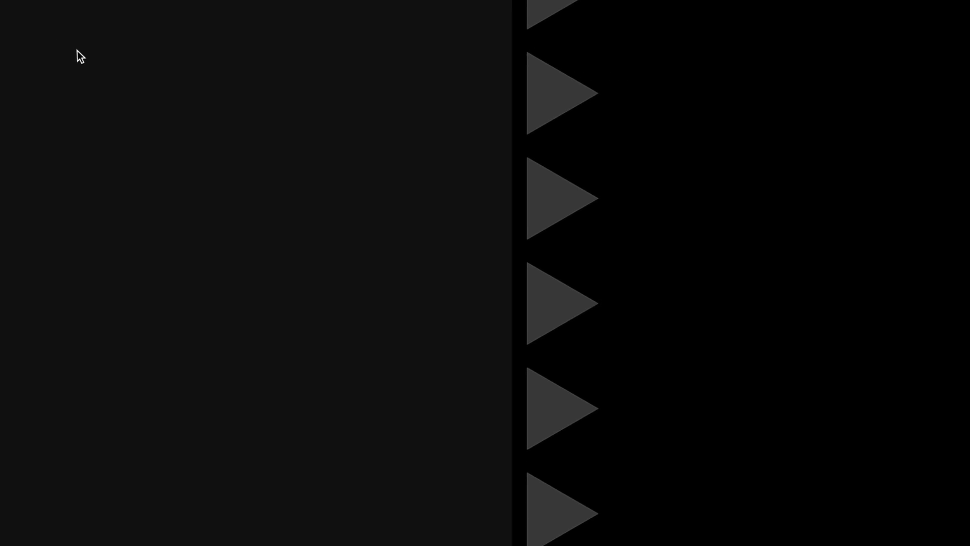
Step: At 00:02:02:03, drop a Colorspace CMU node onto the Reframe–RESULT1 link and show its TargetDisplay choices
click(325, 416)
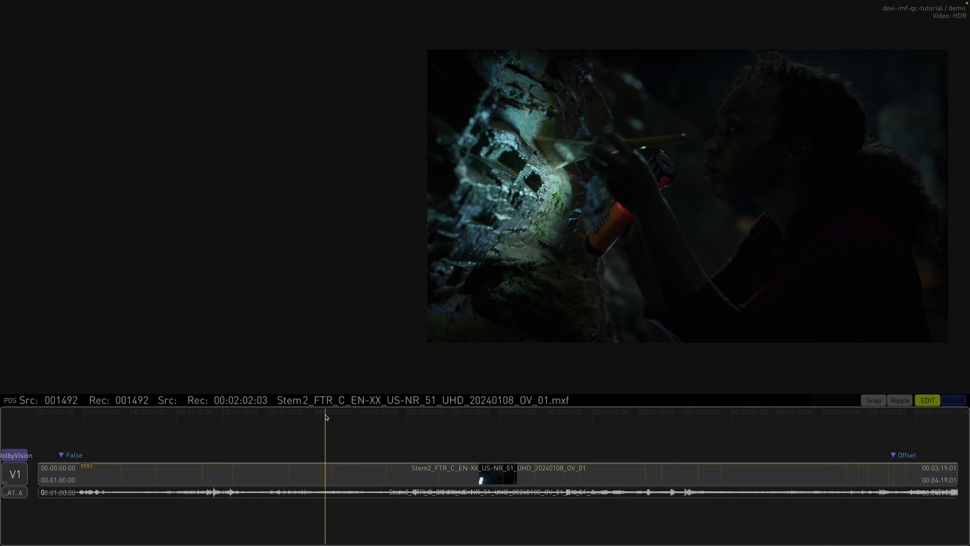
key(Return)
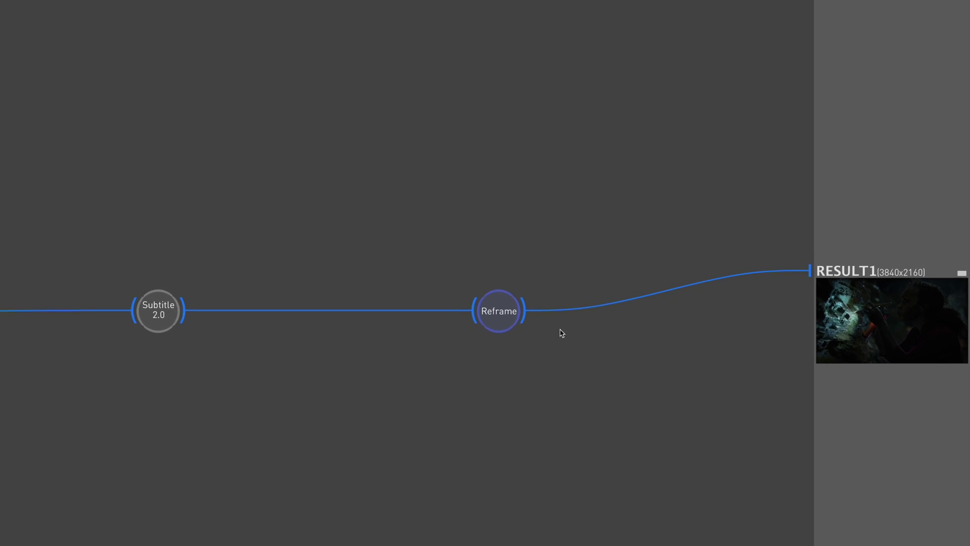
right_click(606, 300)
click(626, 260)
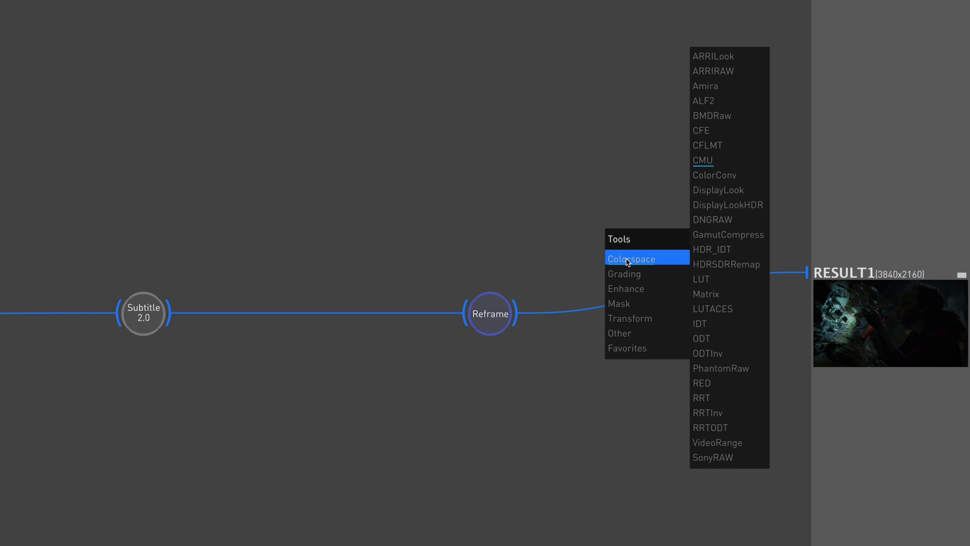
click(708, 162)
drag(707, 164, 654, 303)
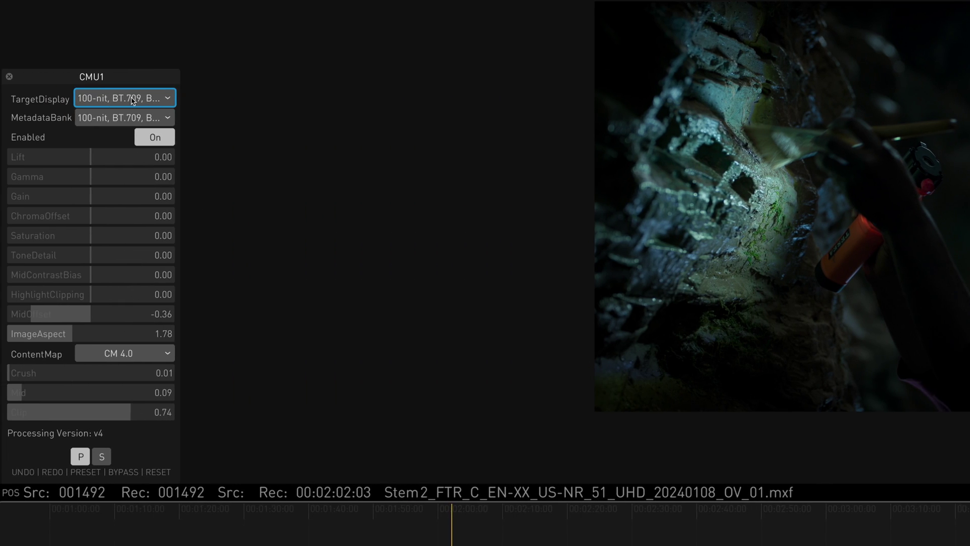
click(133, 100)
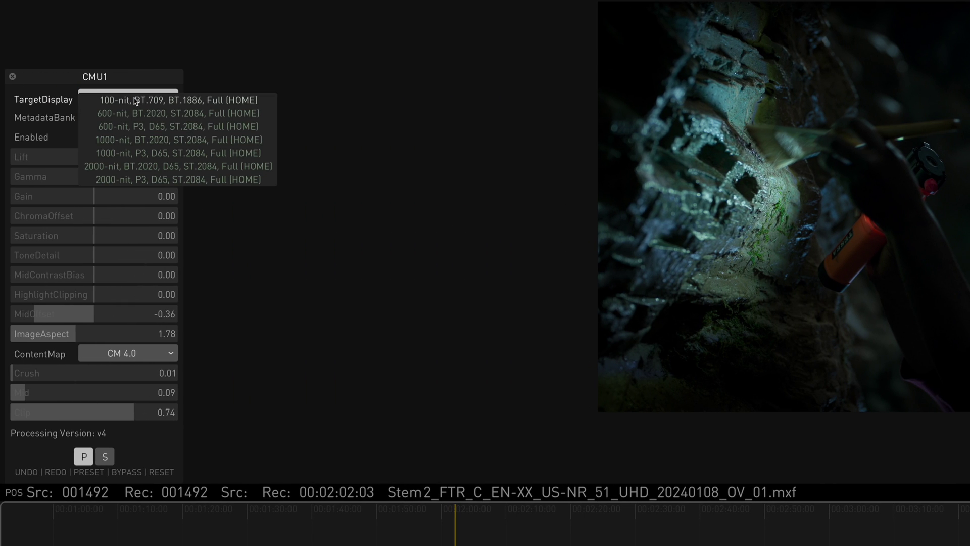